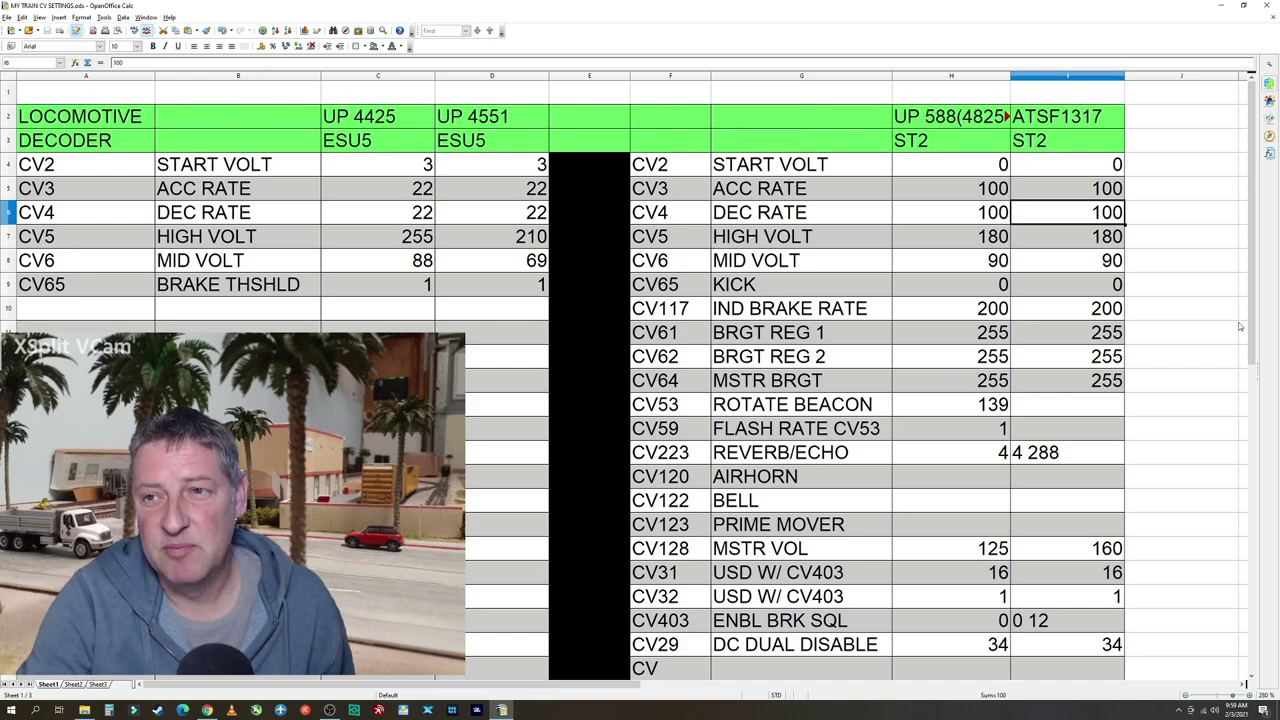
Examine the ATSF1317 values from CV3 ACC RATE through CV117 IND BRAKE RATE, covering momentum, voltage, kick and braking.
click(1102, 198)
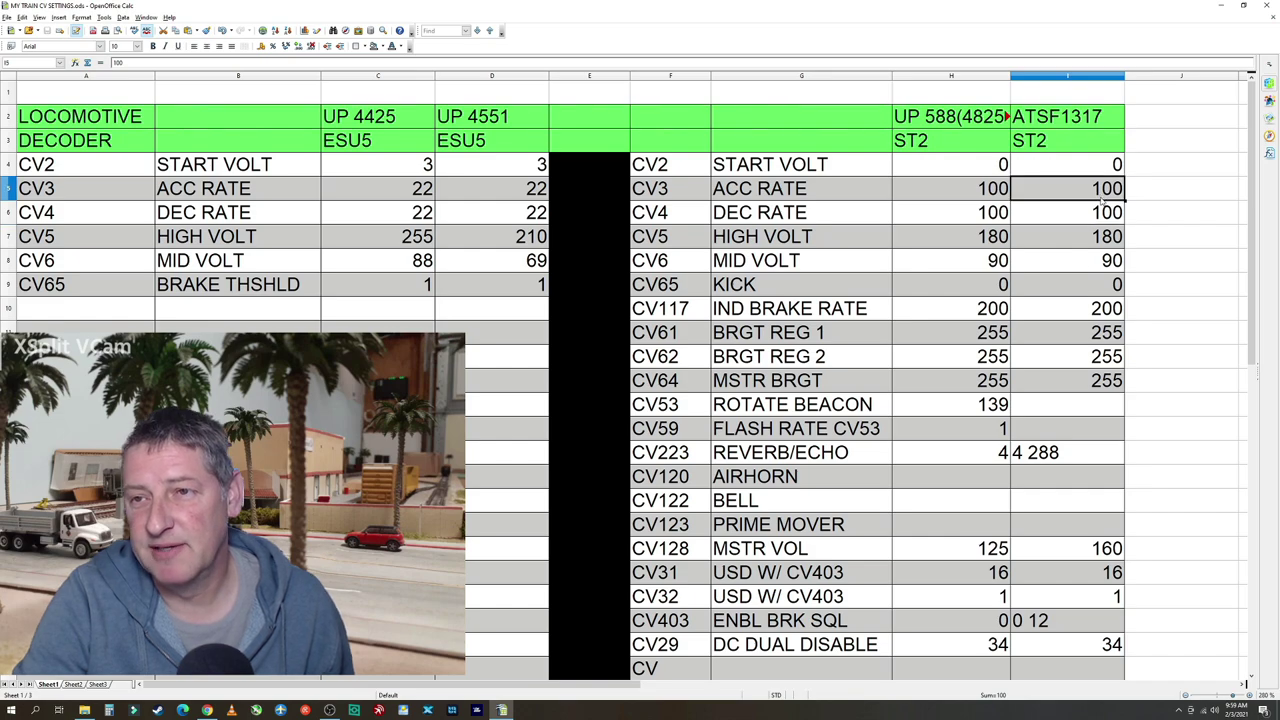
click(1100, 212)
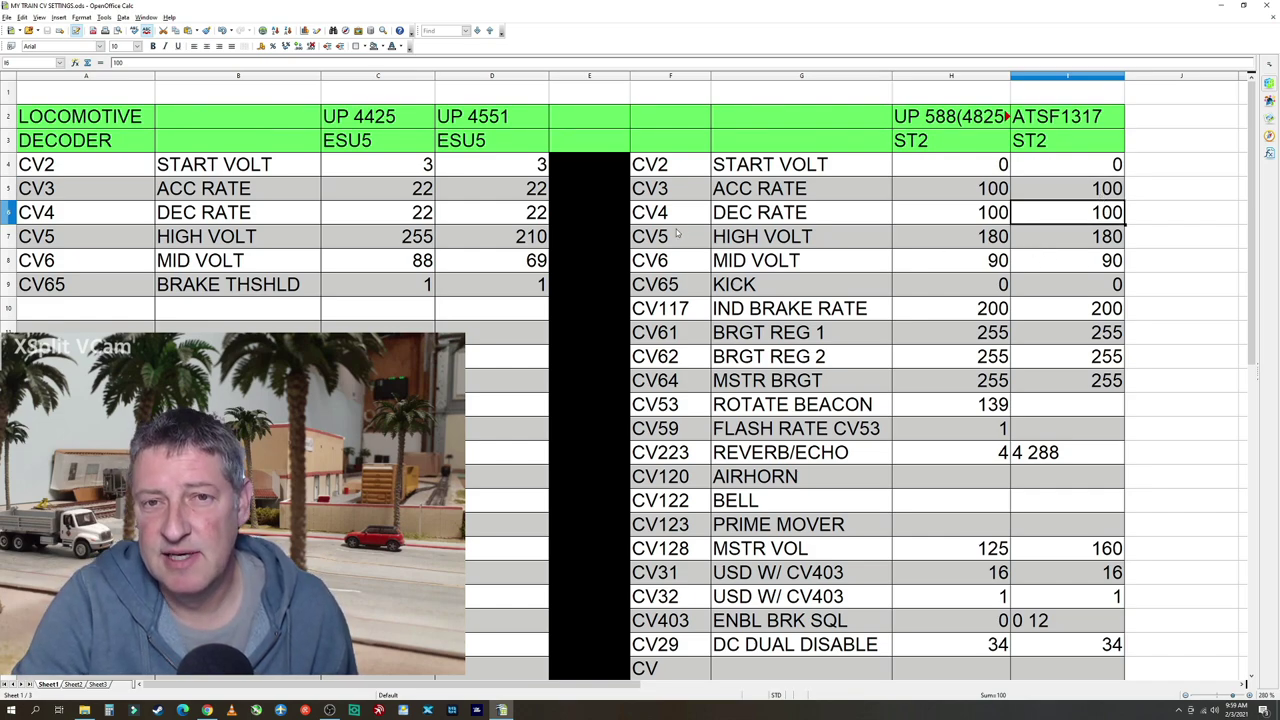
click(1050, 242)
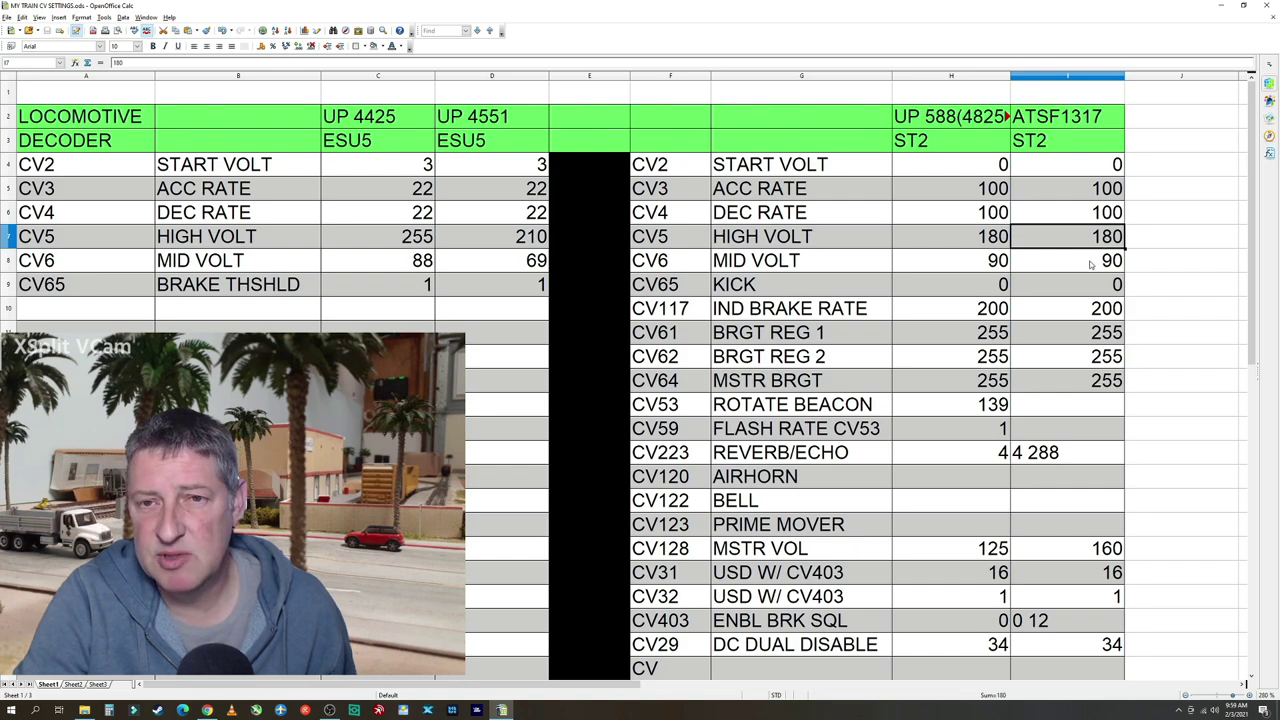
click(1092, 266)
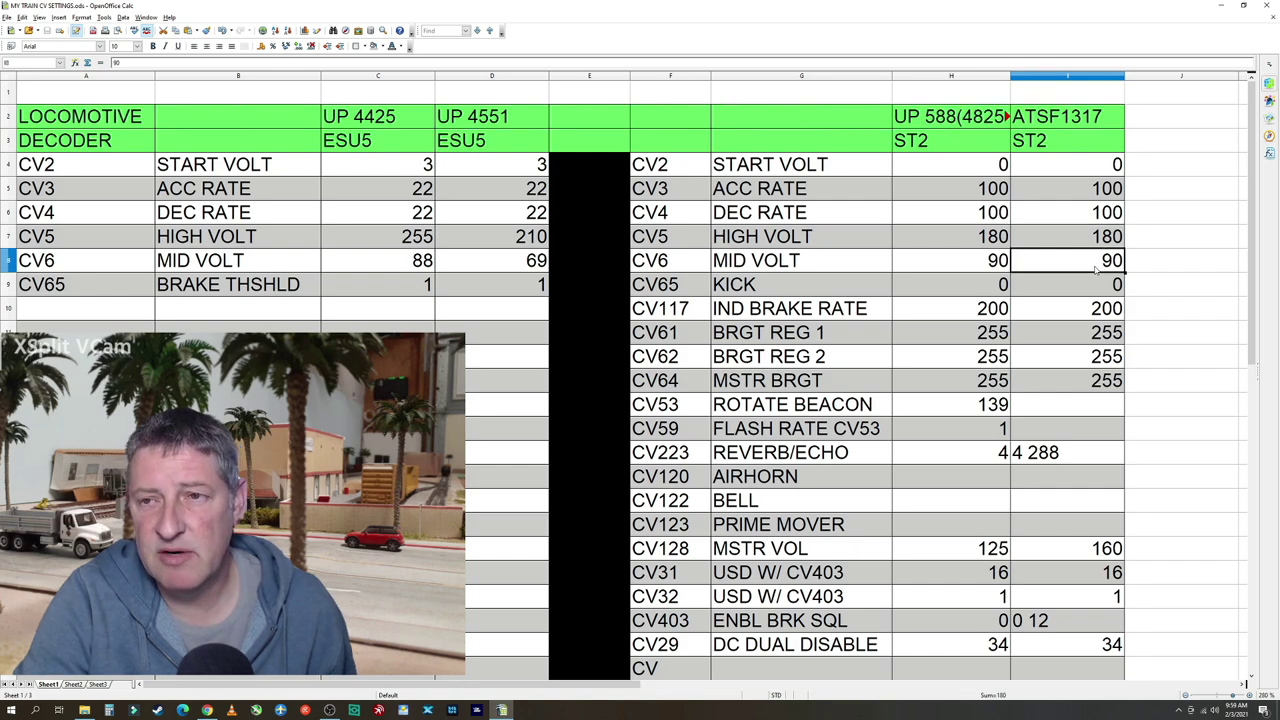
click(650, 262)
click(1096, 264)
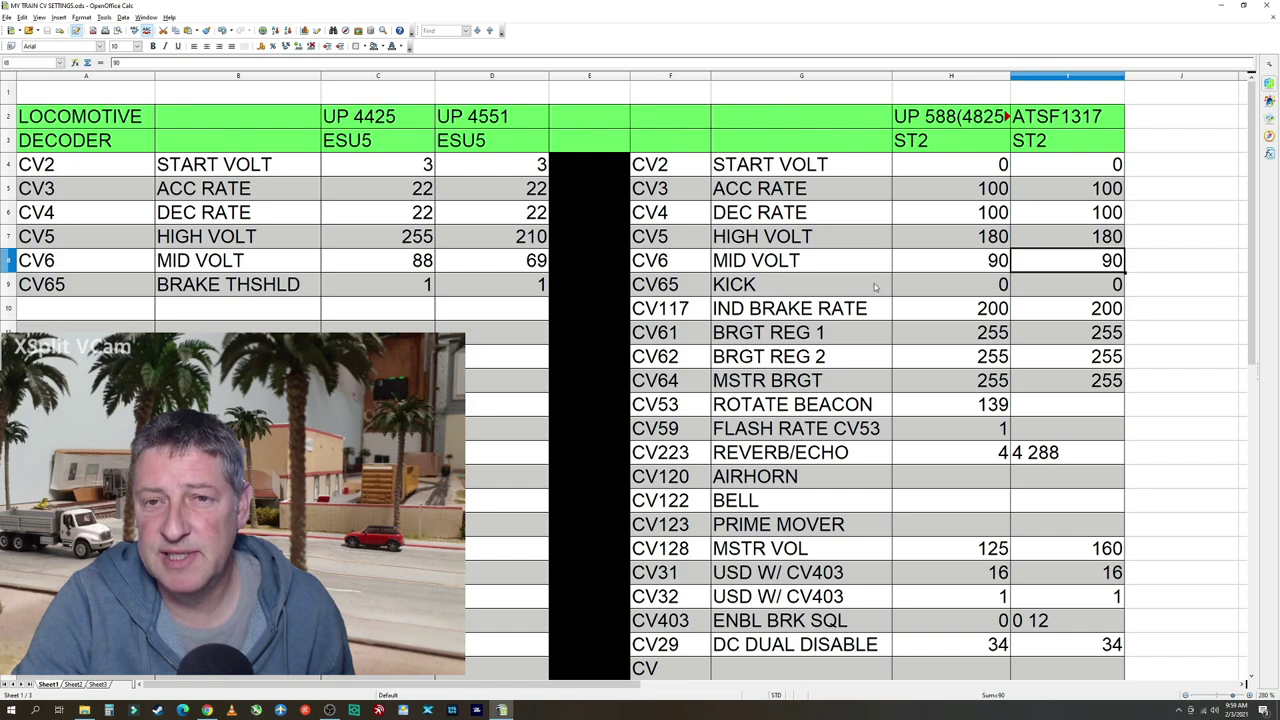
click(1121, 289)
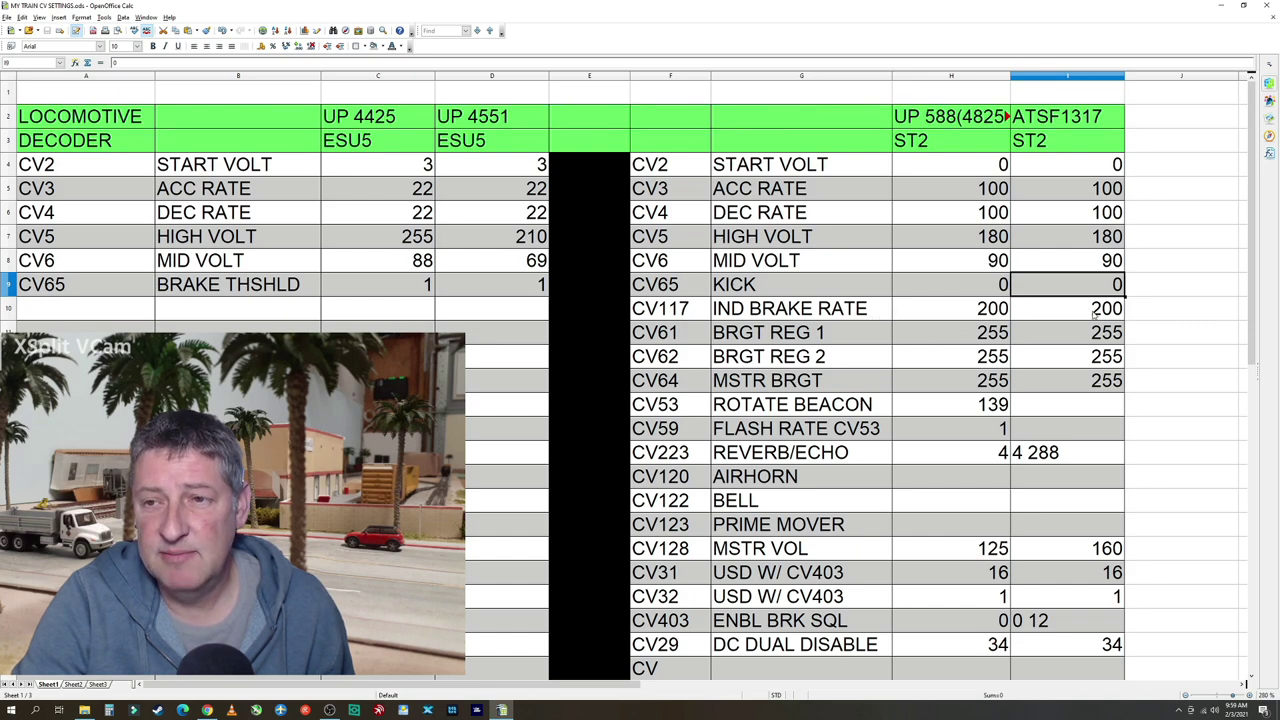
click(1095, 313)
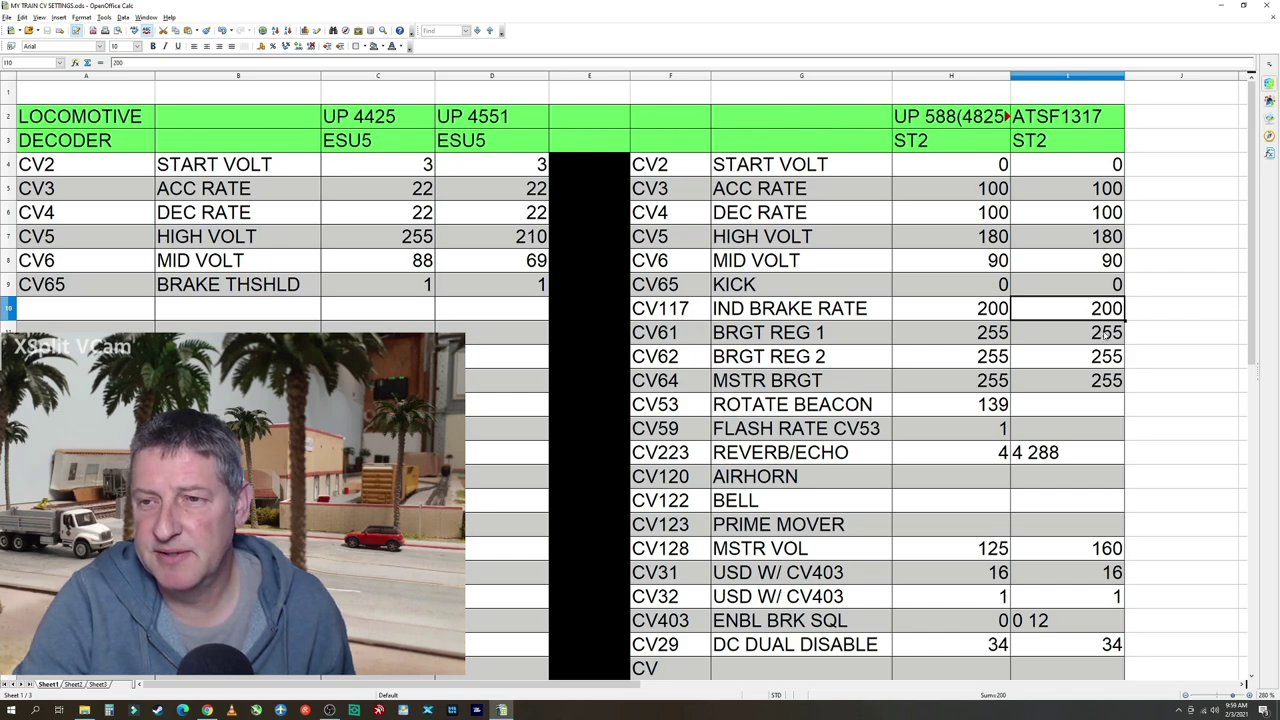
Examine the ATSF1317 brightness settings in the CV61, CV62 and CV64 rows.
click(1104, 337)
click(1079, 358)
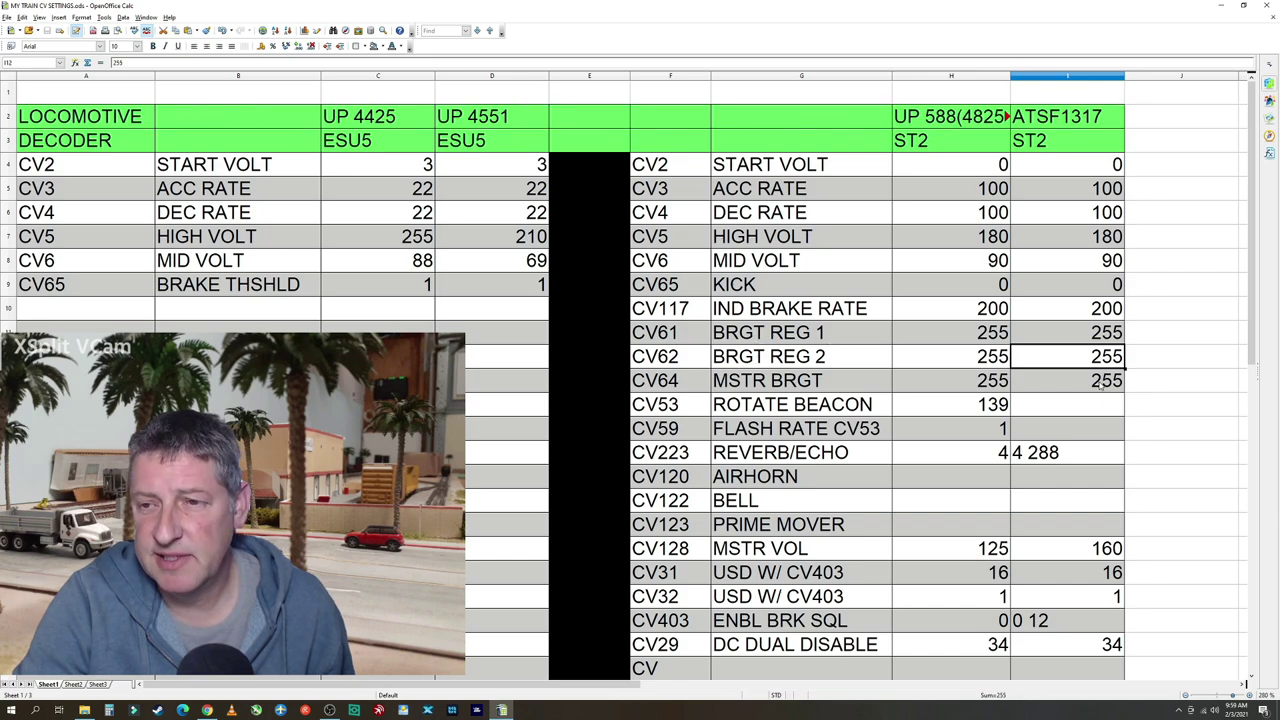
click(1101, 385)
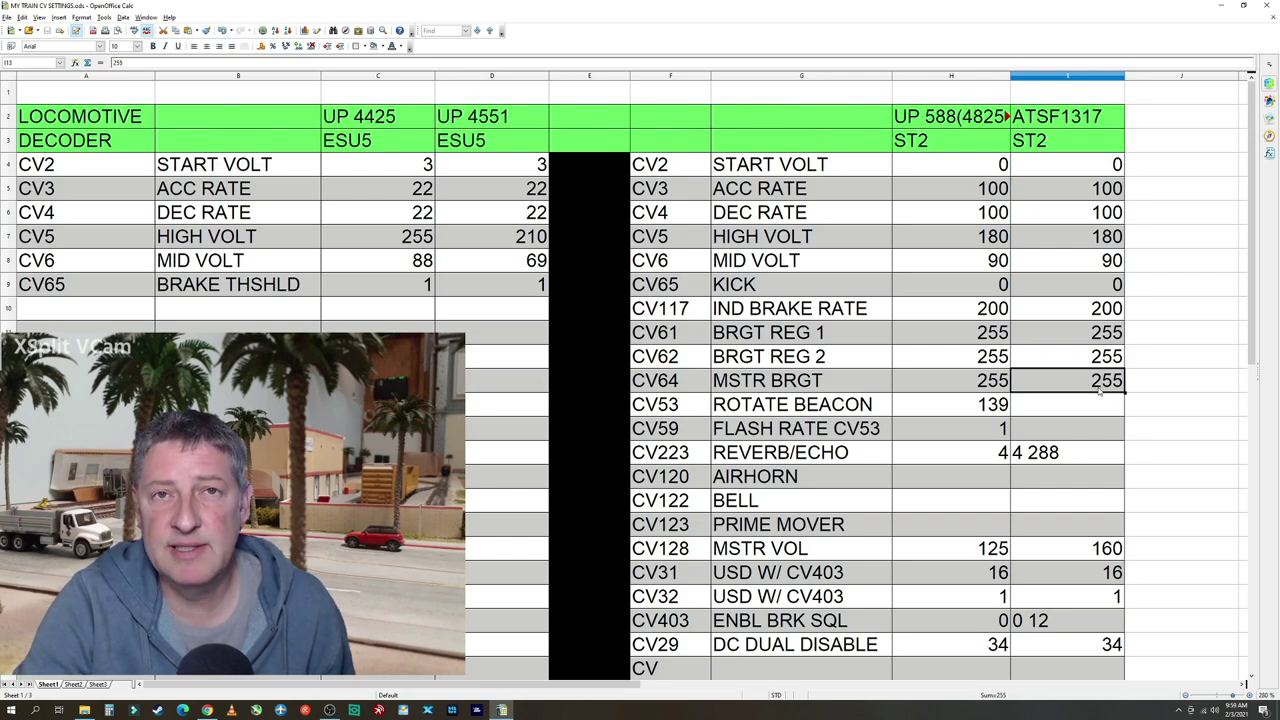
click(670, 385)
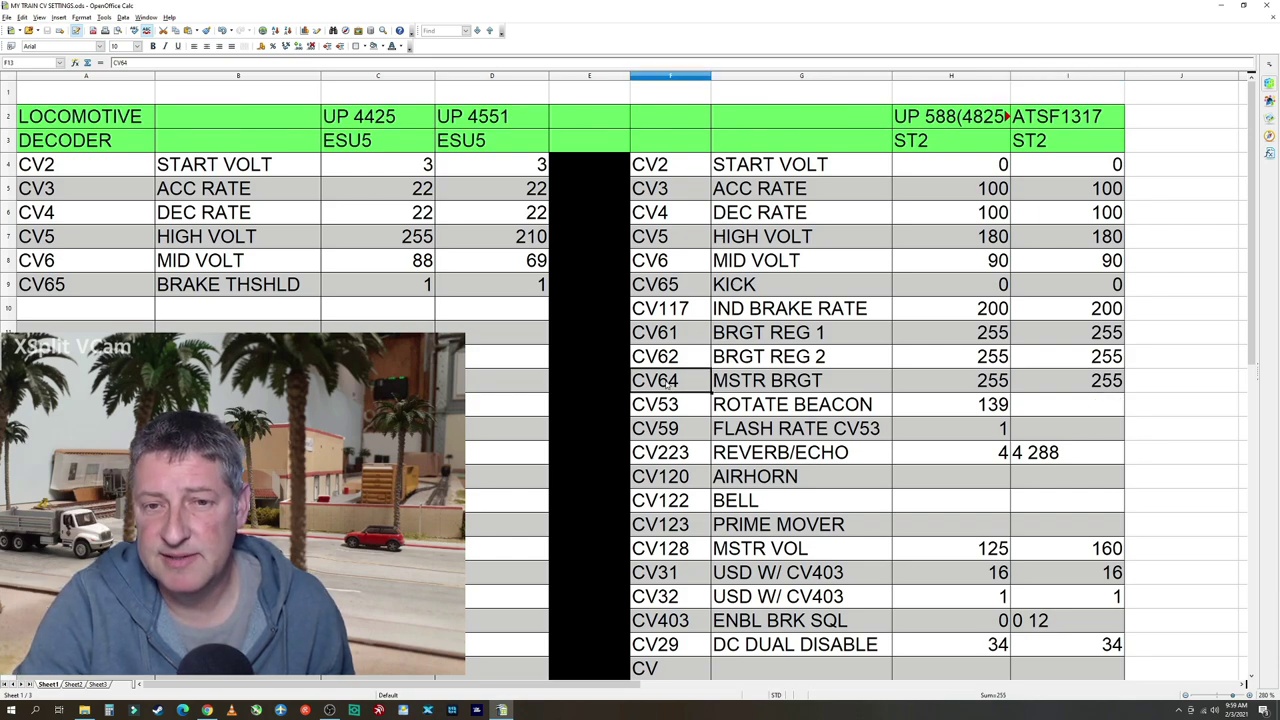
click(1068, 382)
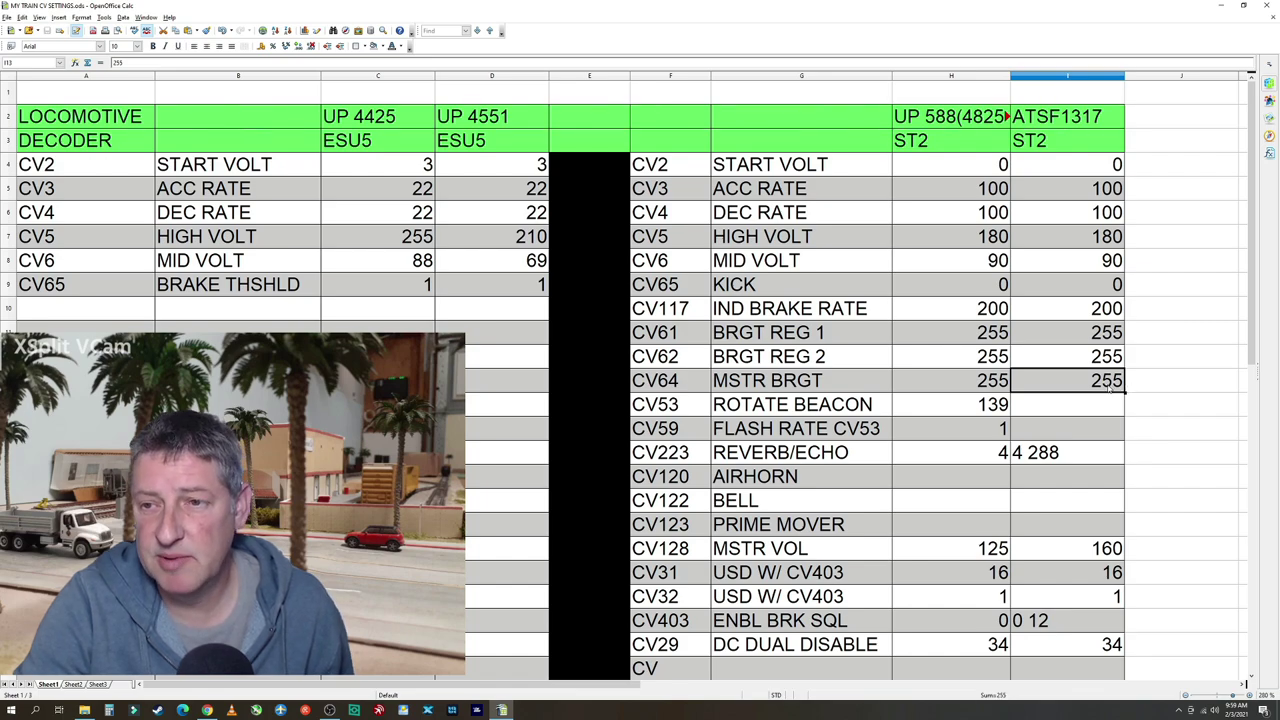
Examine the ATSF1317 sound settings from CV223 REVERB/ECHO down to CV128 MSTR VOL.
click(746, 455)
click(688, 458)
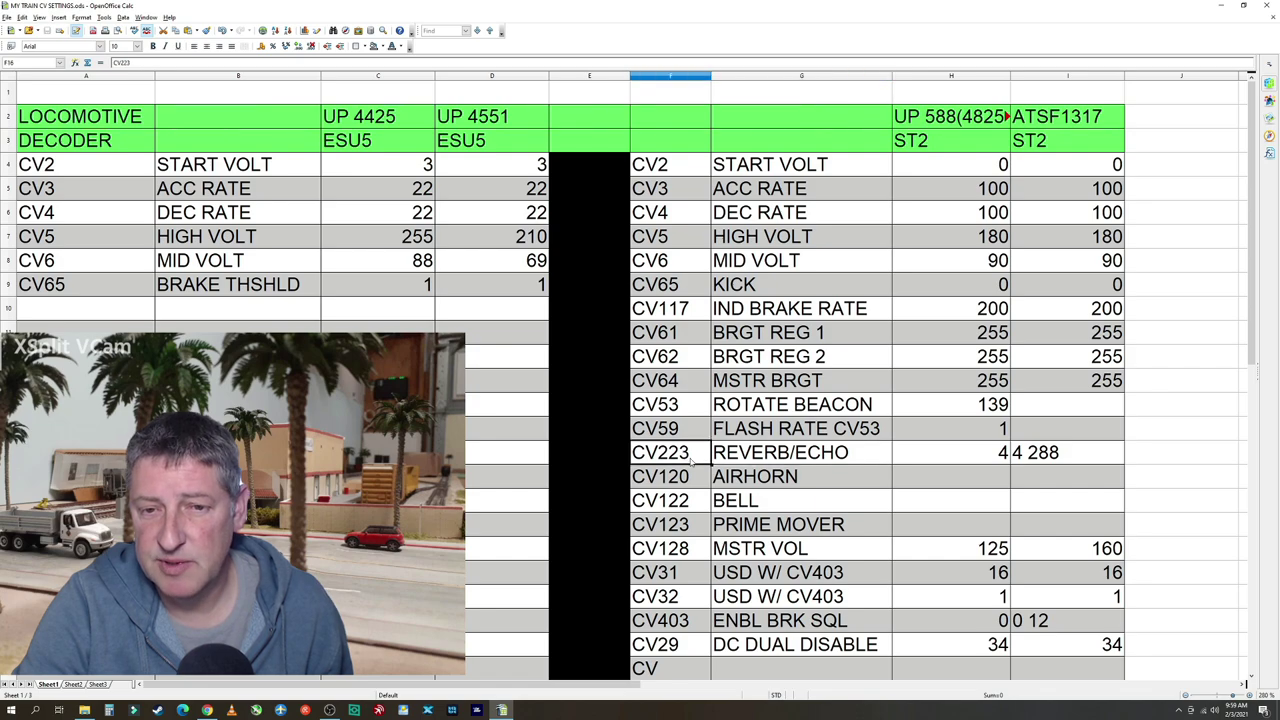
click(1050, 462)
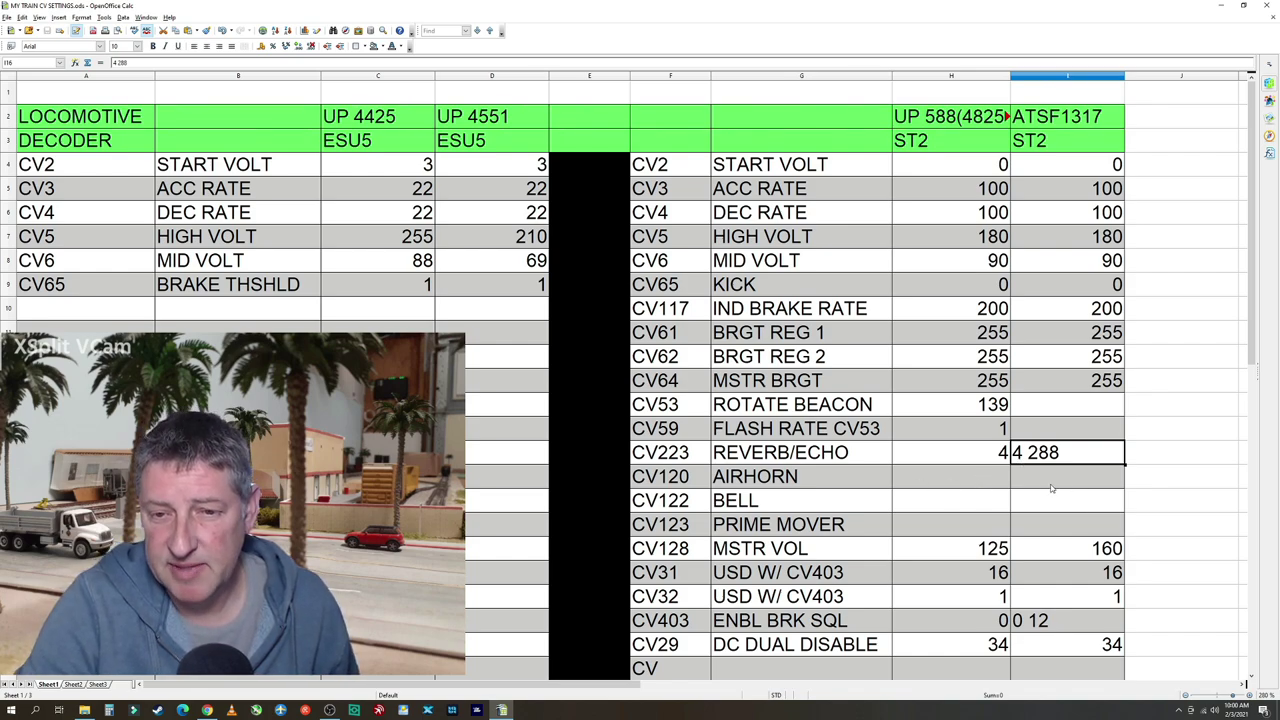
click(1040, 522)
scroll(1045, 508, down, 1)
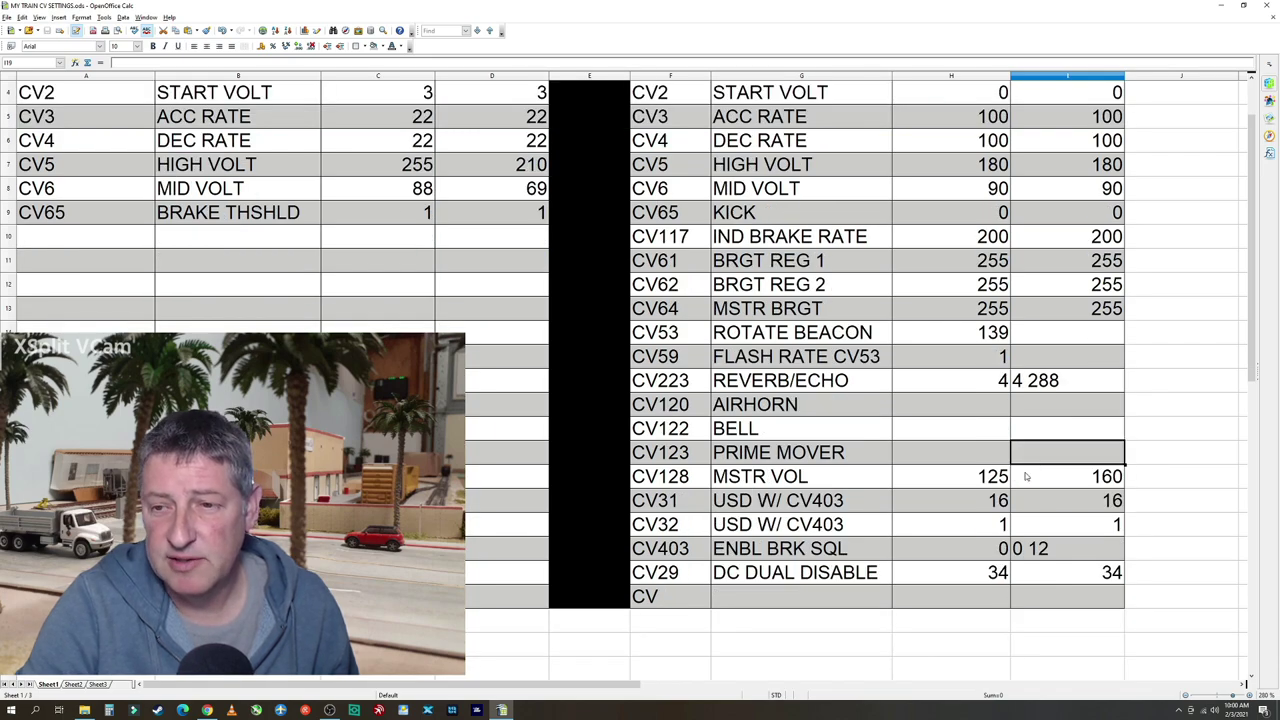
click(1086, 480)
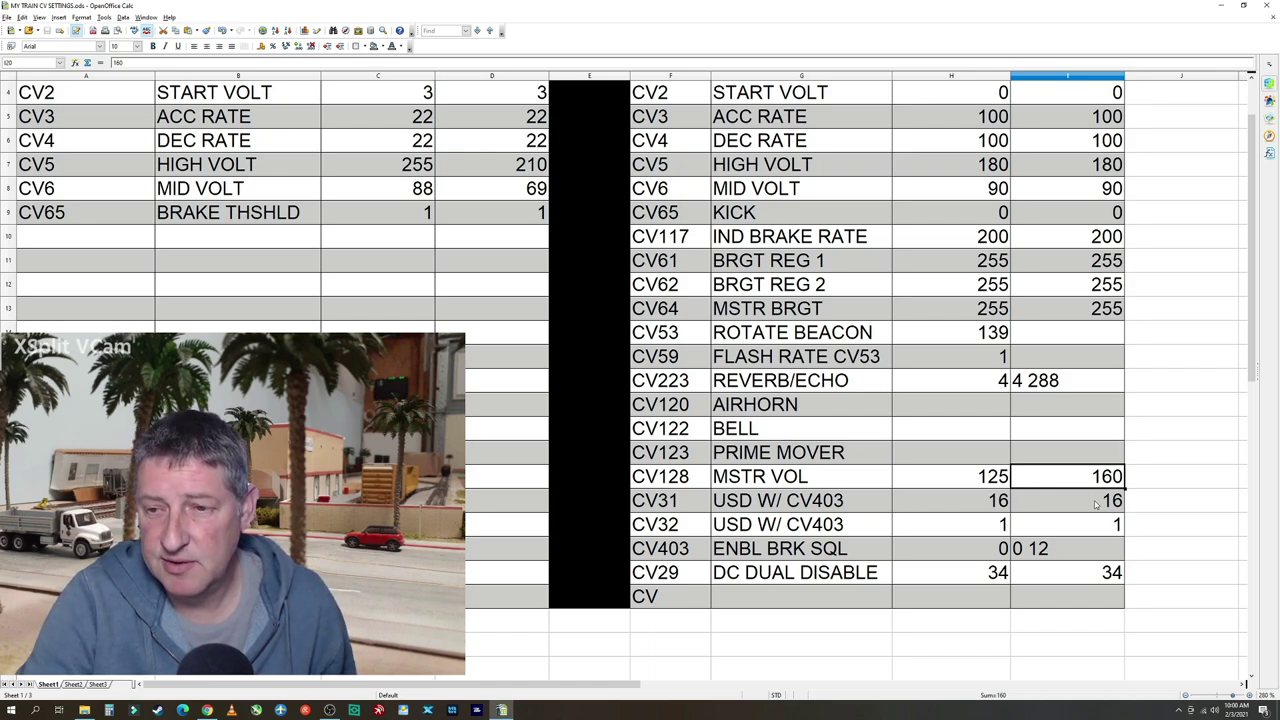
Examine the ATSF1317 brake squeal settings in CV31, CV32 and CV403, together with the CV117 independent brake rate.
drag(1097, 505, 1096, 548)
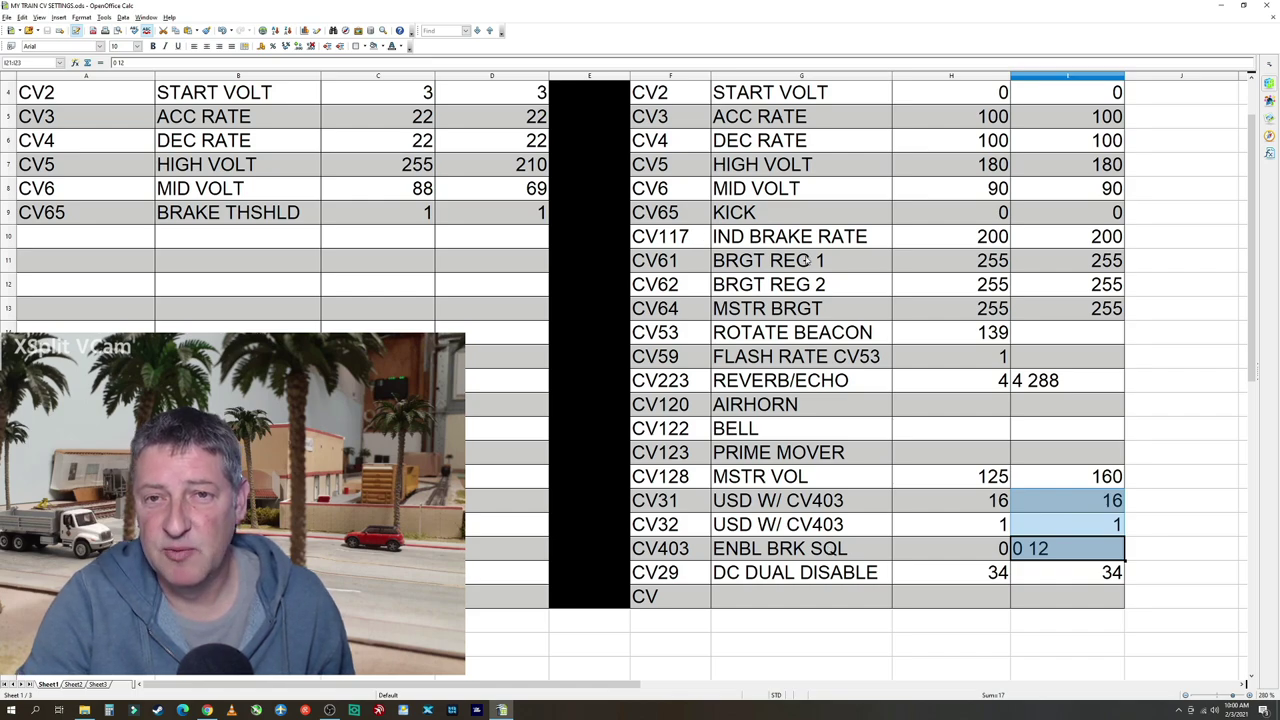
click(684, 236)
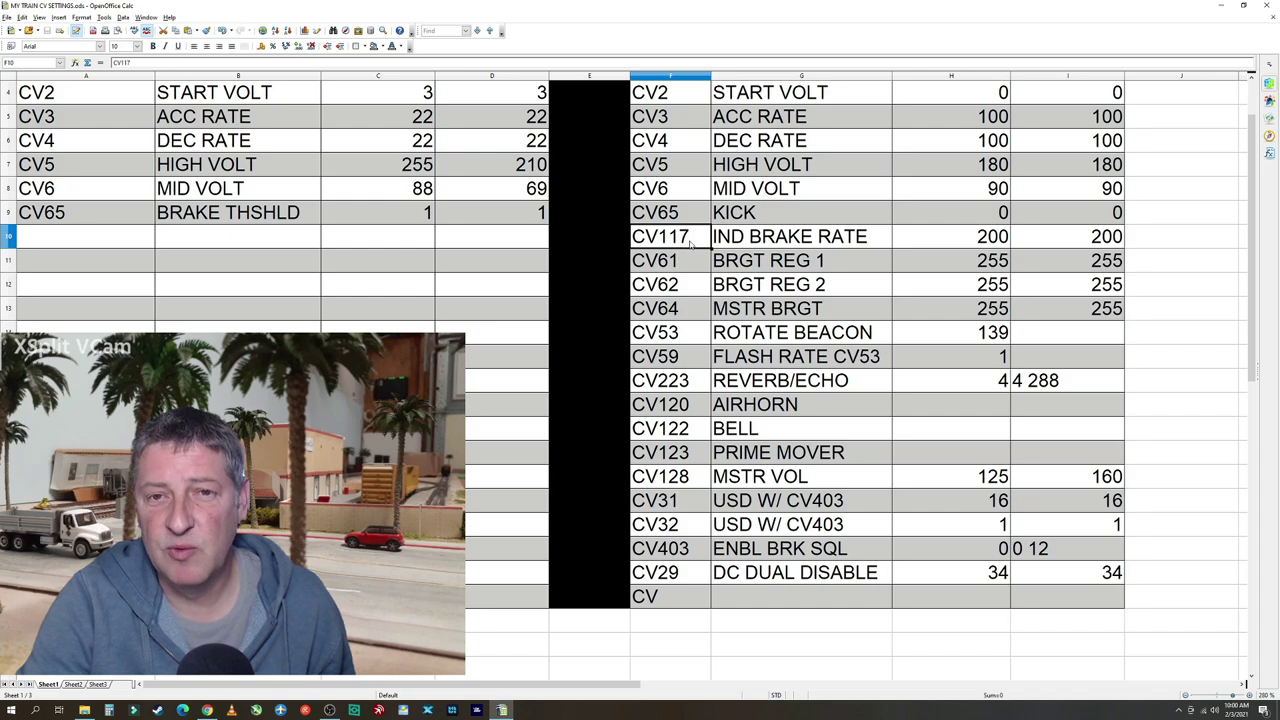
click(1093, 249)
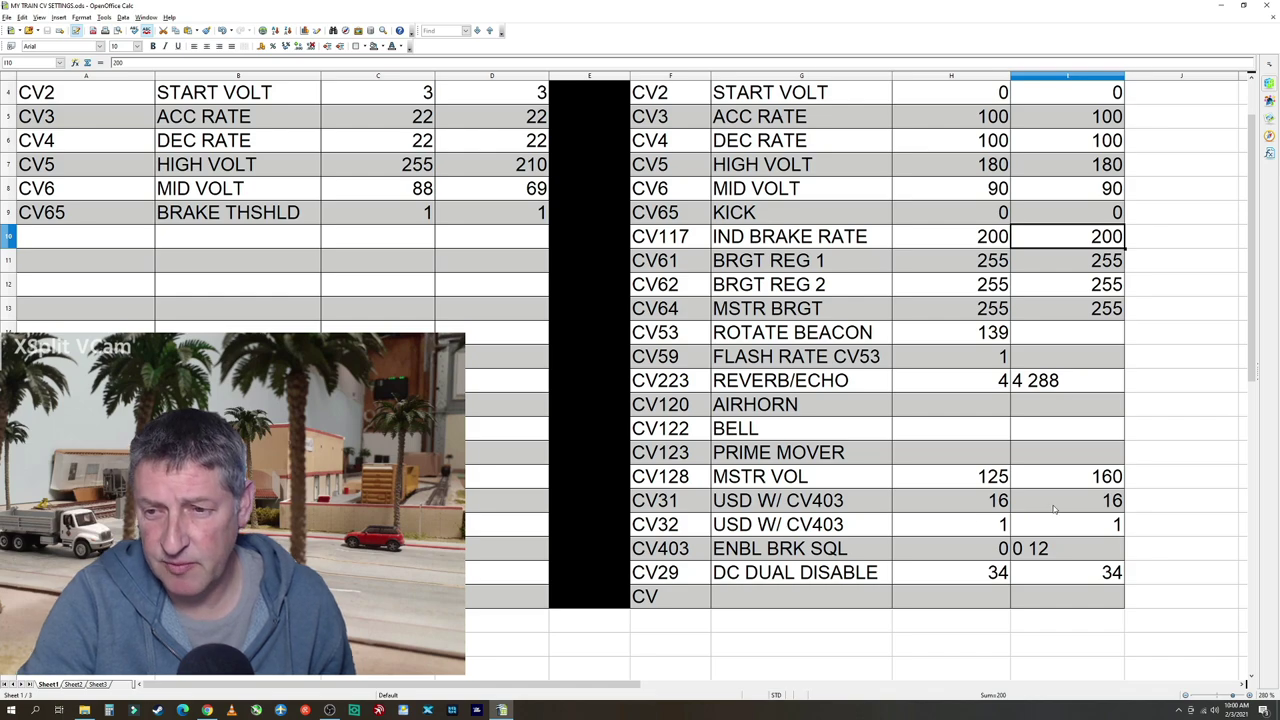
click(1062, 505)
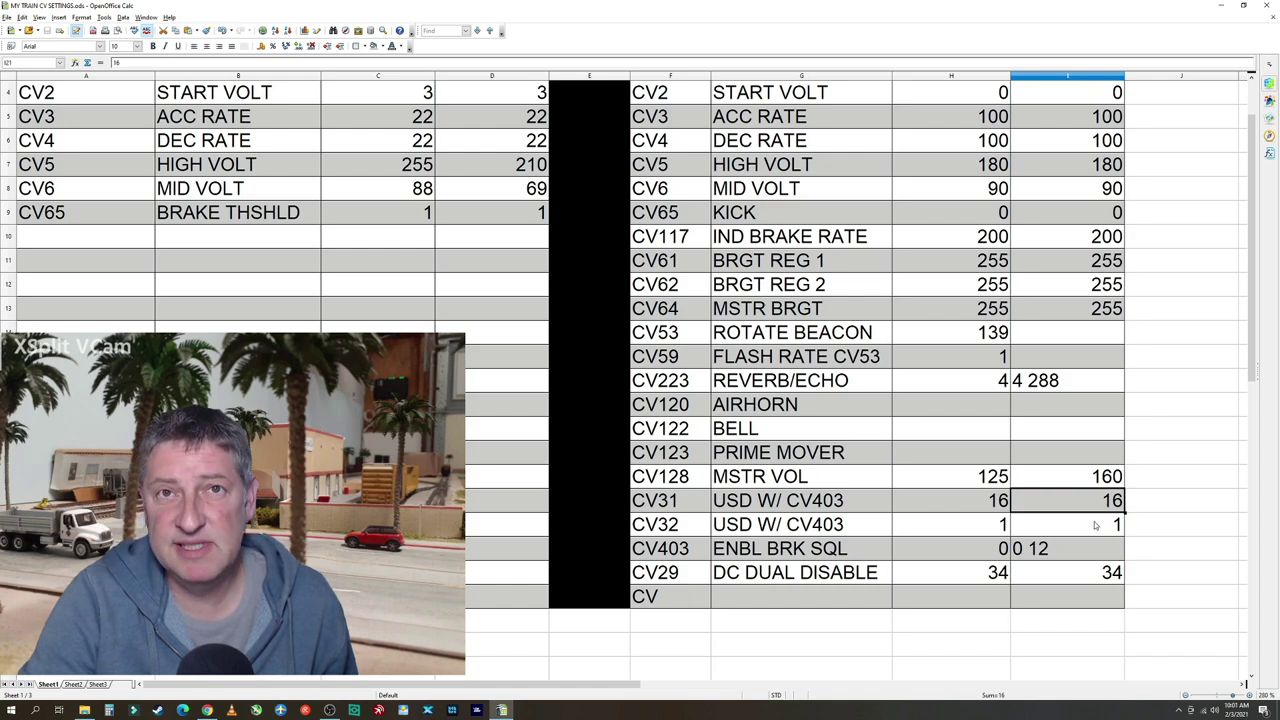
click(1095, 525)
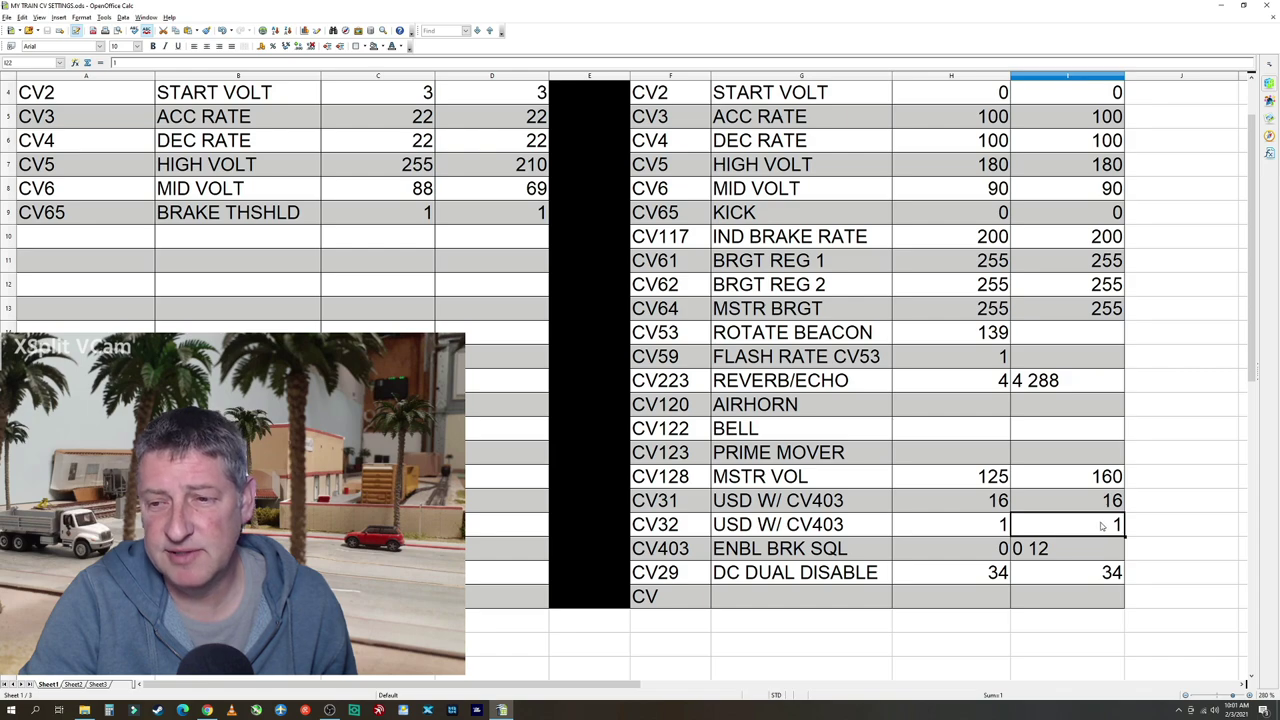
click(1050, 553)
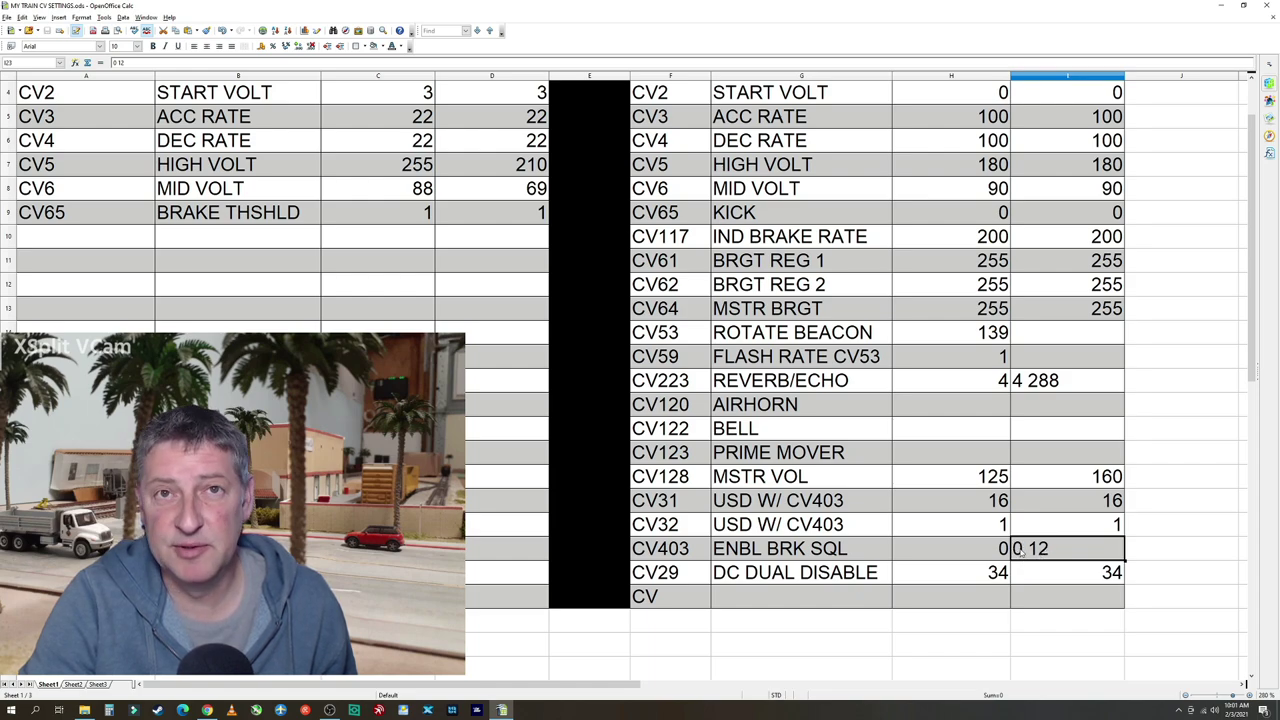
click(735, 552)
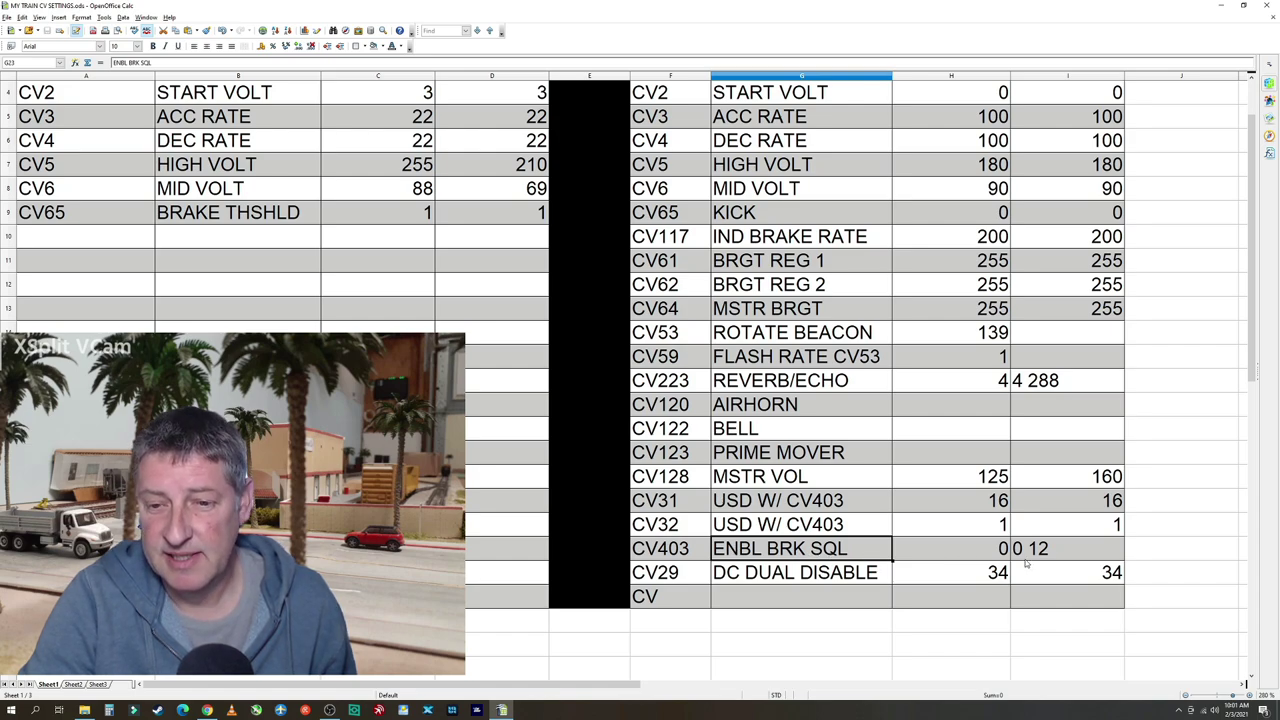
Examine the CV29 DC DUAL DISABLE row and its value for ATSF1317.
click(694, 577)
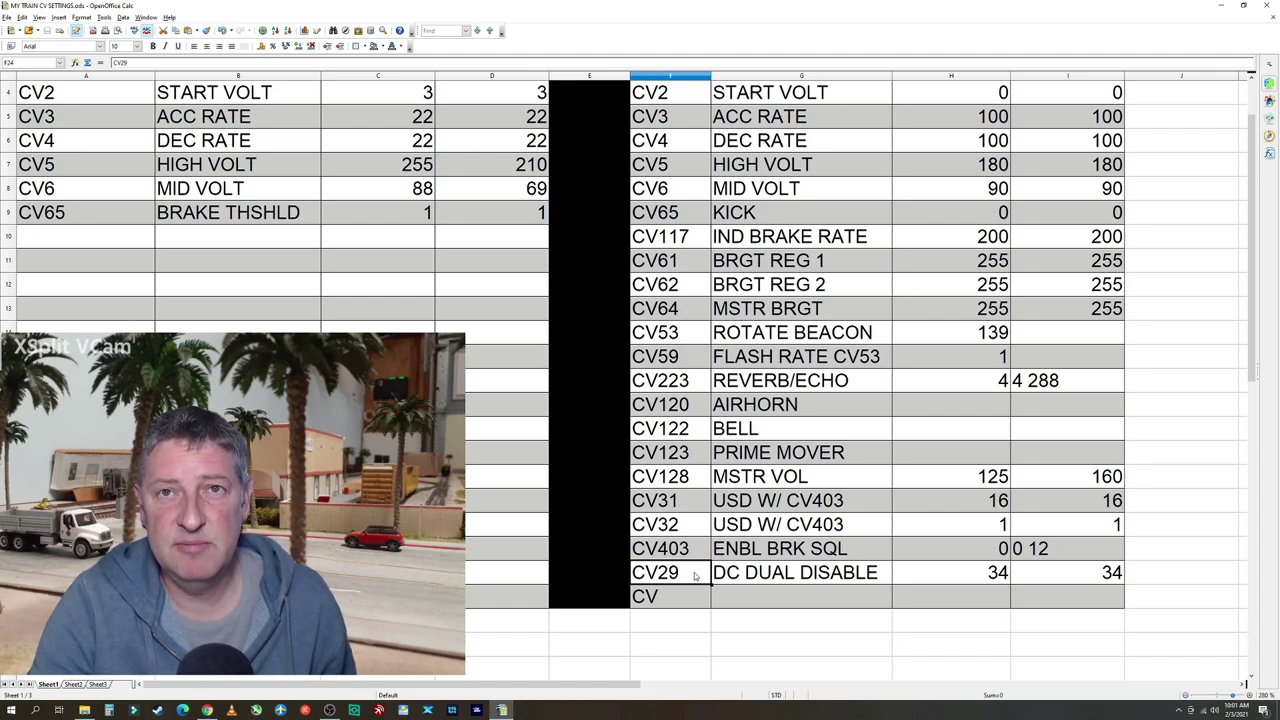
click(756, 578)
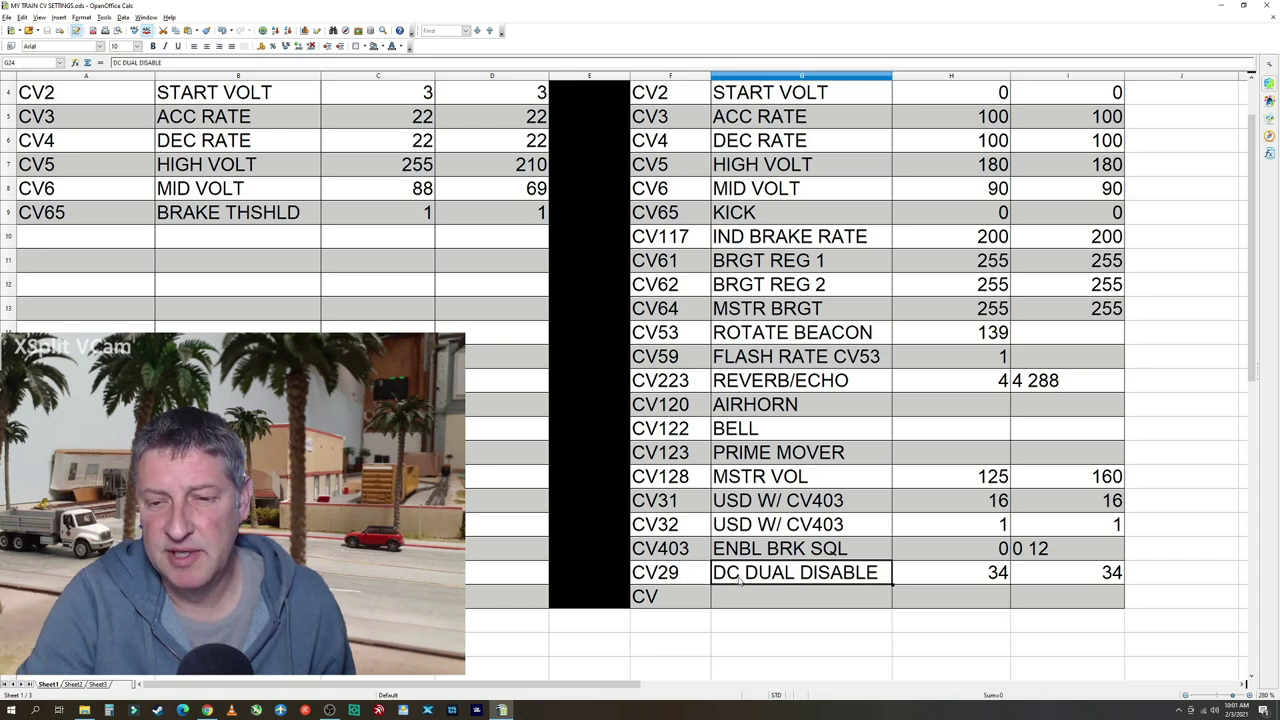
click(1114, 574)
click(693, 573)
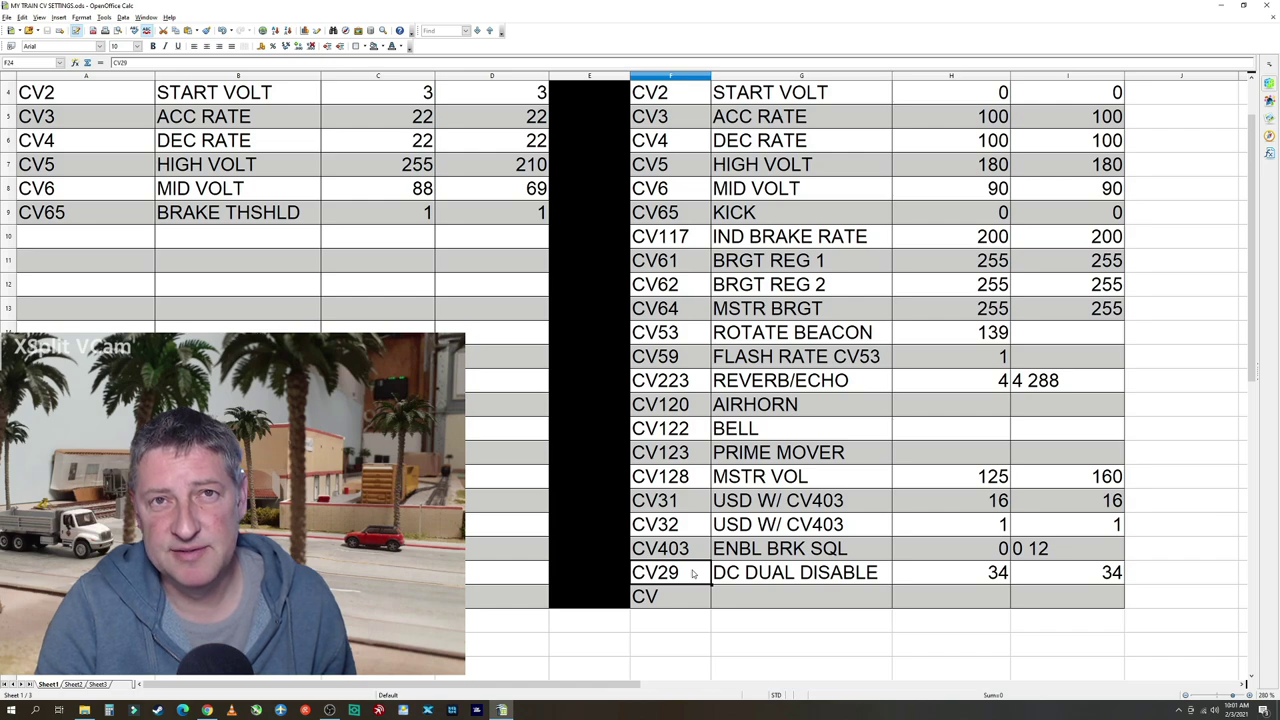
click(1101, 583)
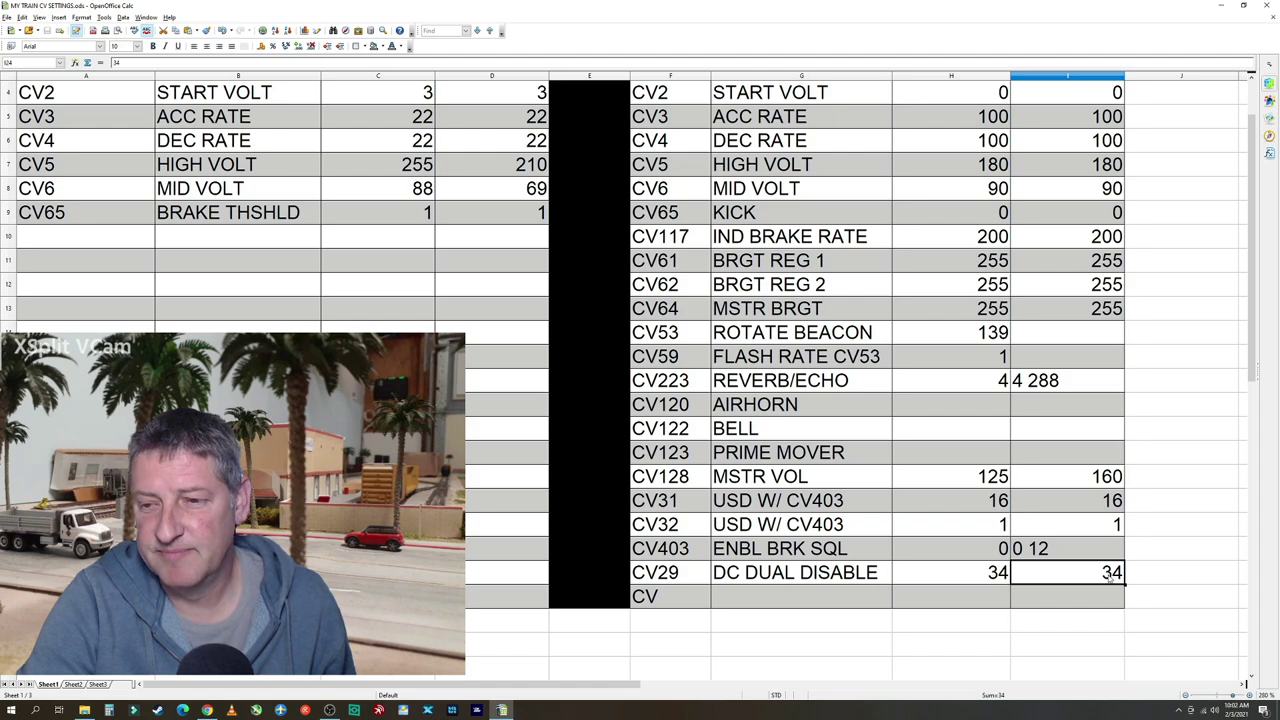
click(1114, 570)
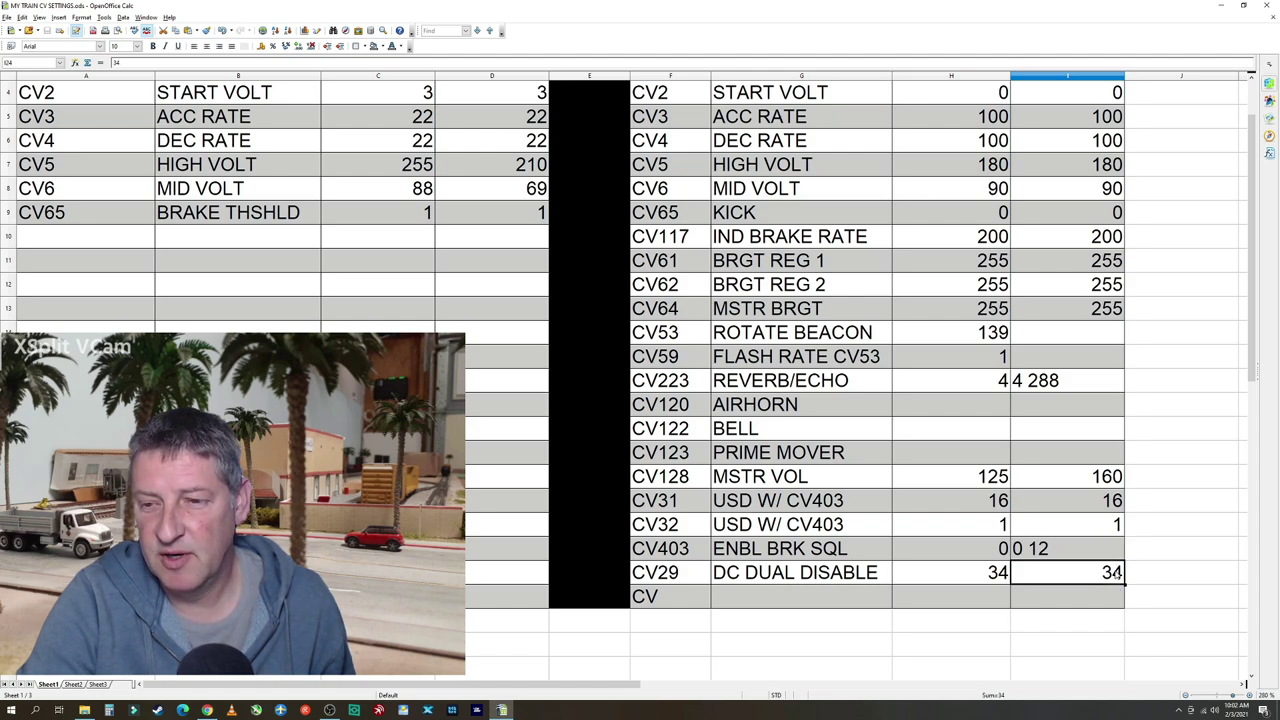